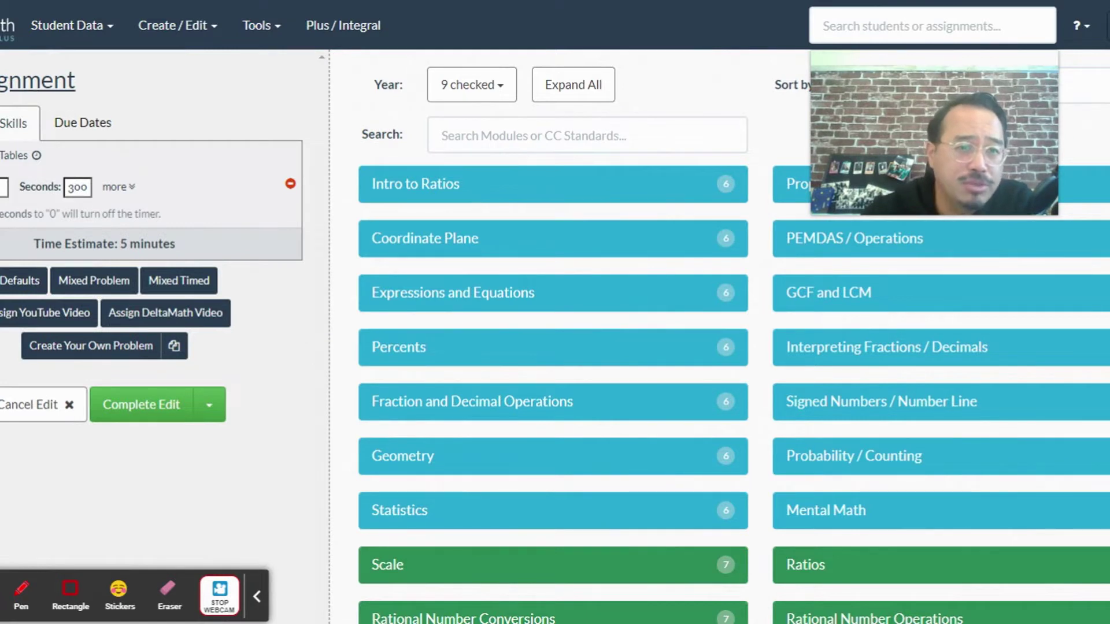
# Step: Open the Multiplication Tables skill from the Skills list to preview its timed drill
pyautogui.click(16, 122)
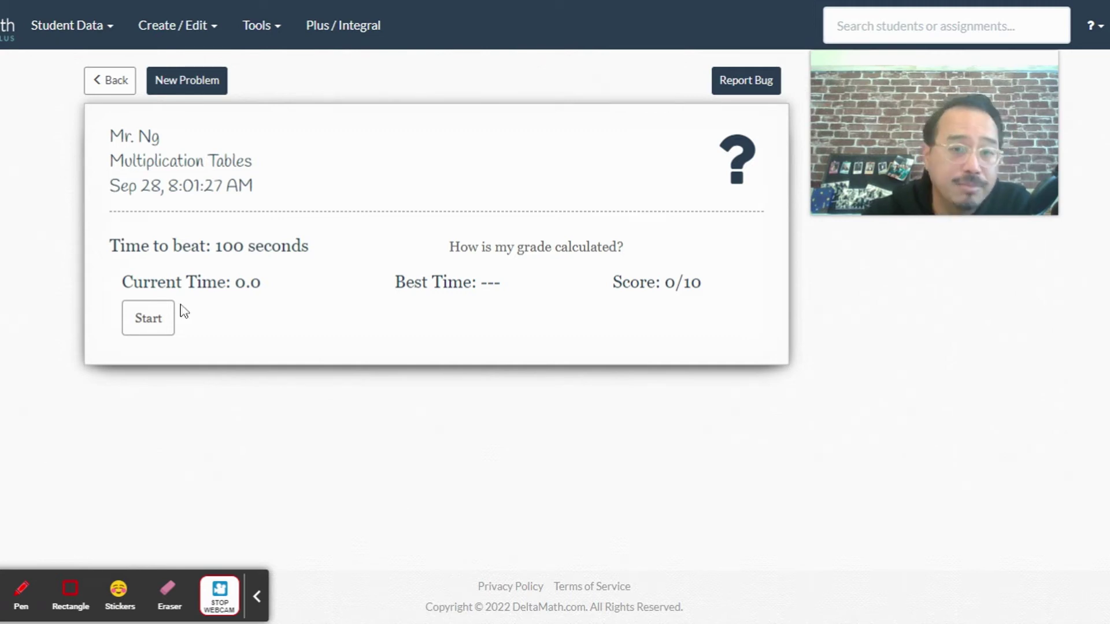
# Step: Start the drill, answer 3 × 7 and 5 × 4, and restart it twice so the timer resets to zero
pyautogui.click(168, 320)
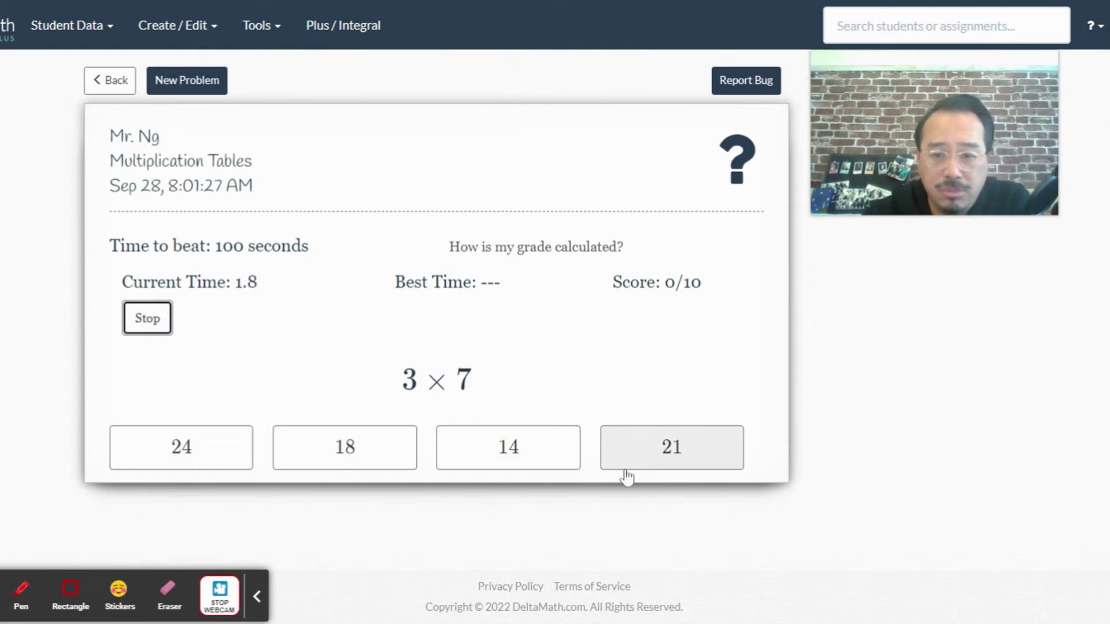
pyautogui.click(671, 448)
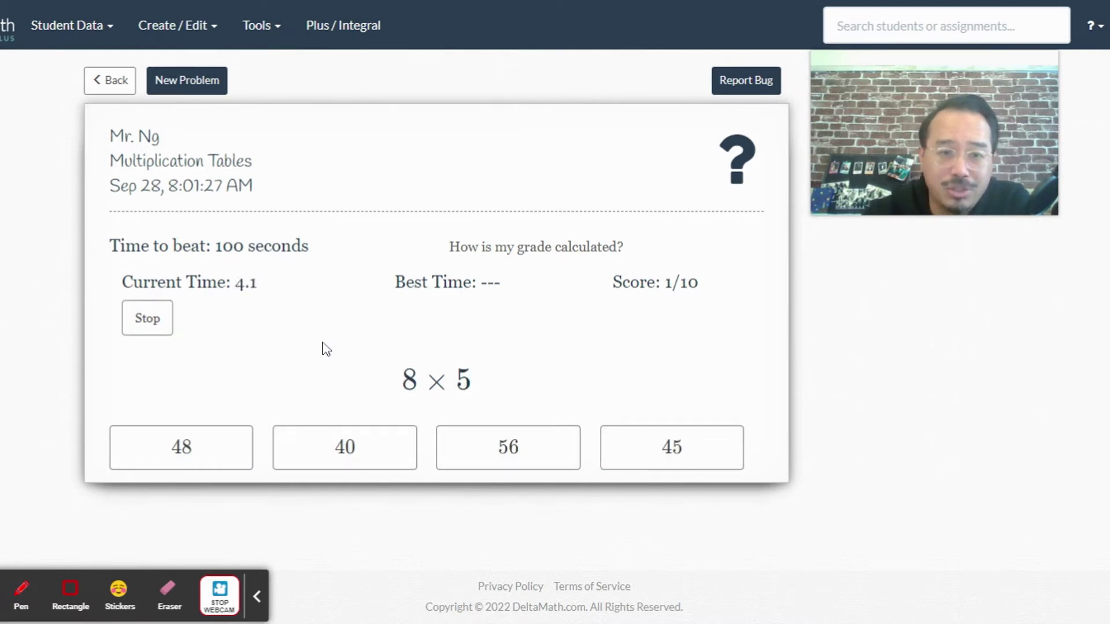
pyautogui.click(147, 318)
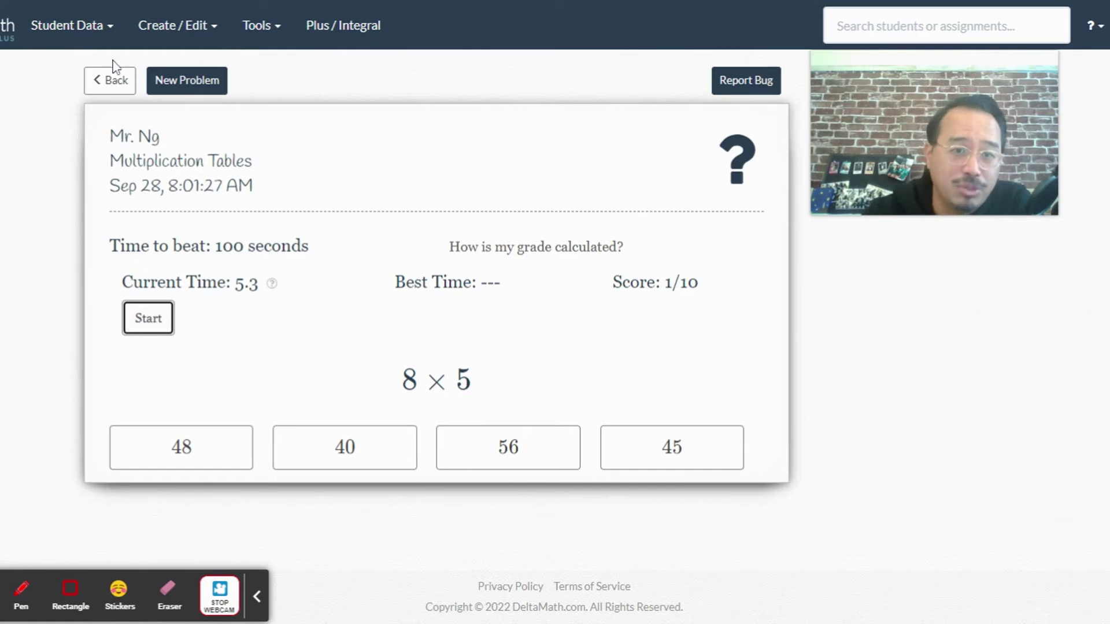
pyautogui.click(147, 319)
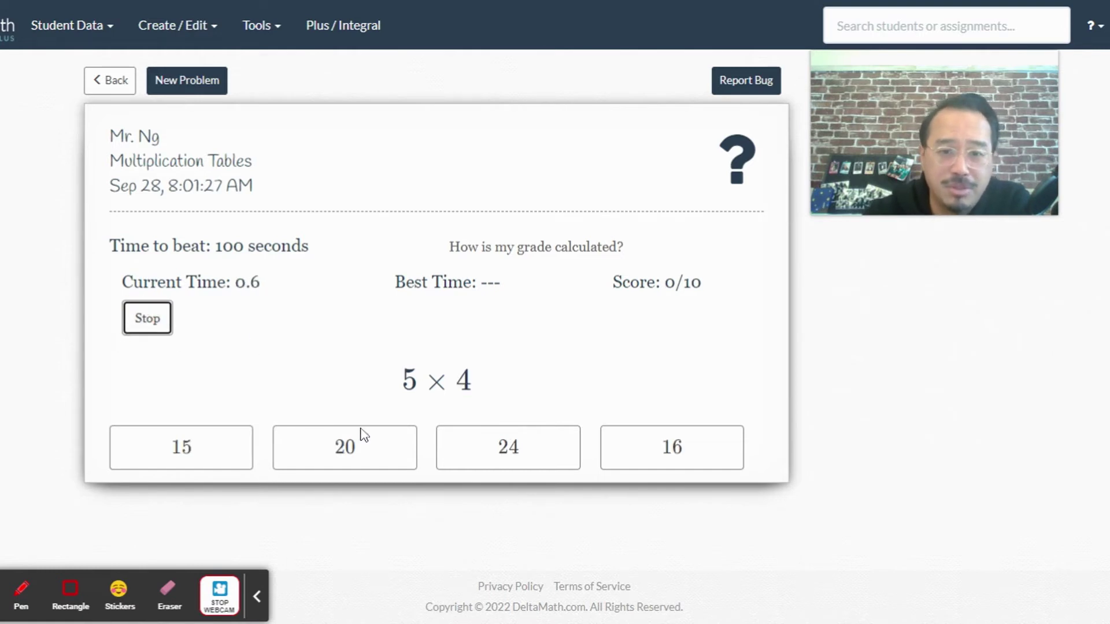
pyautogui.click(344, 448)
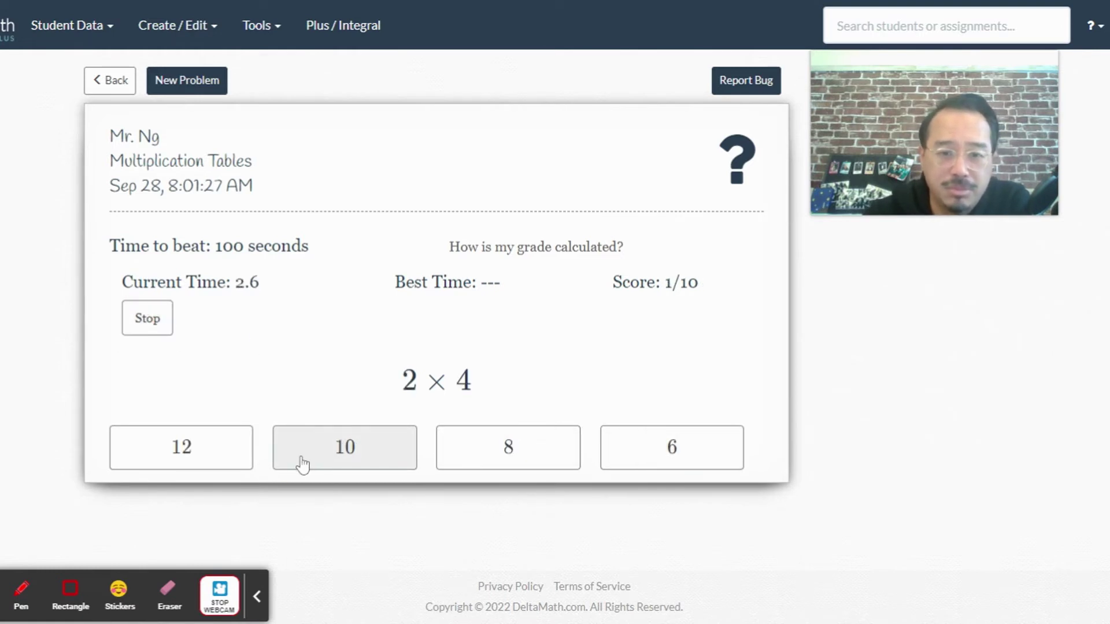
pyautogui.click(148, 318)
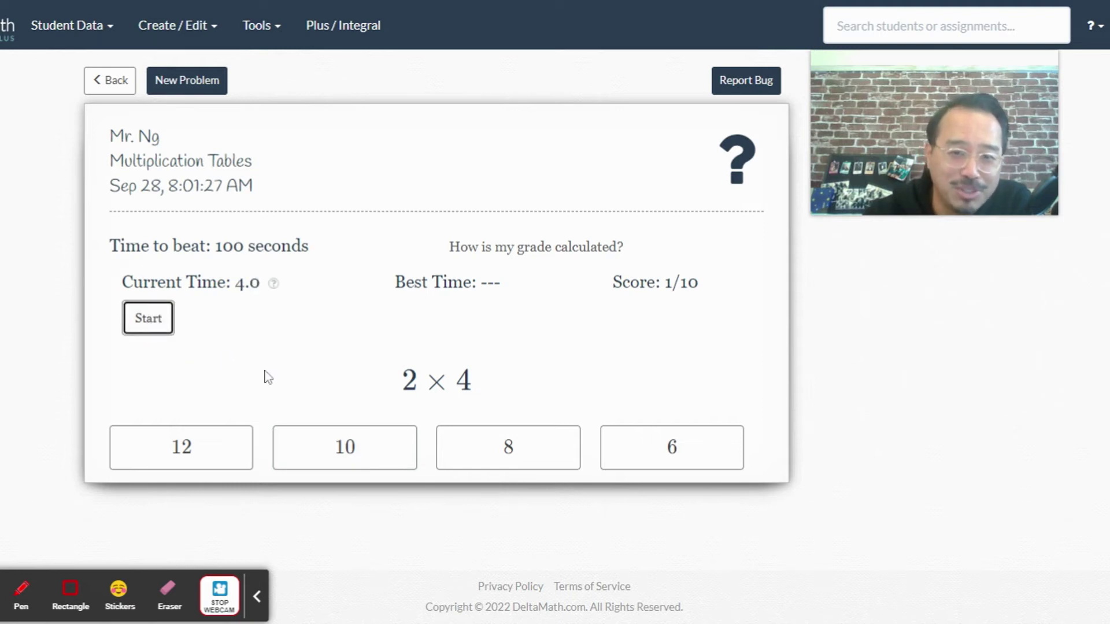
pyautogui.click(147, 318)
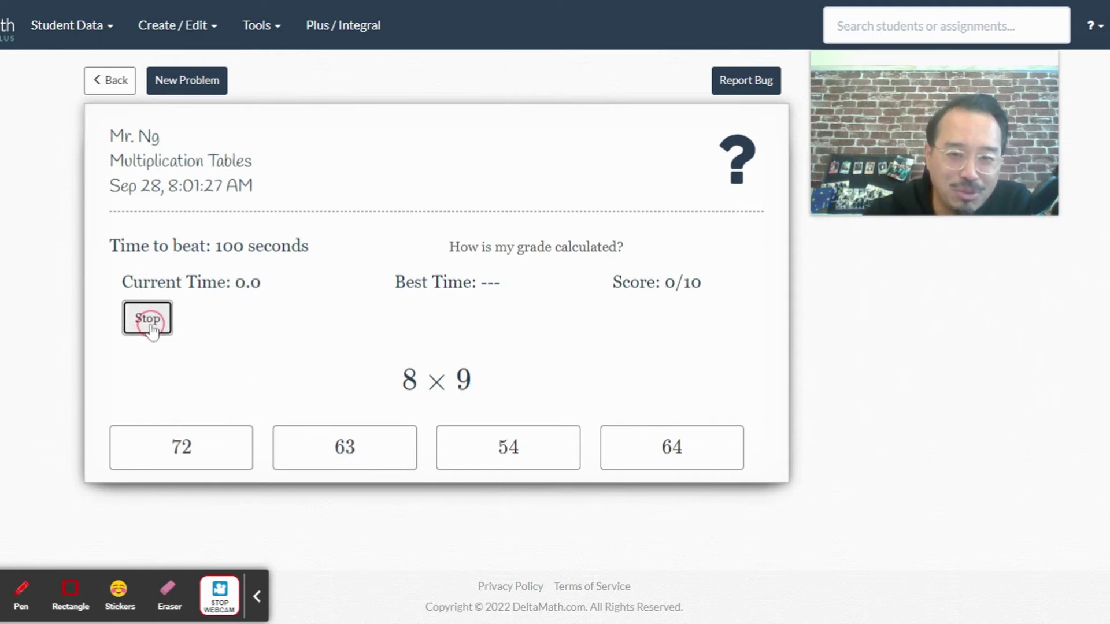
# Step: Correctly answer 8×9, 3×5, 7×2, 4×4, 5×4, 2×8, 3×3, 3×4, 3×3 and 2×3
pyautogui.click(181, 447)
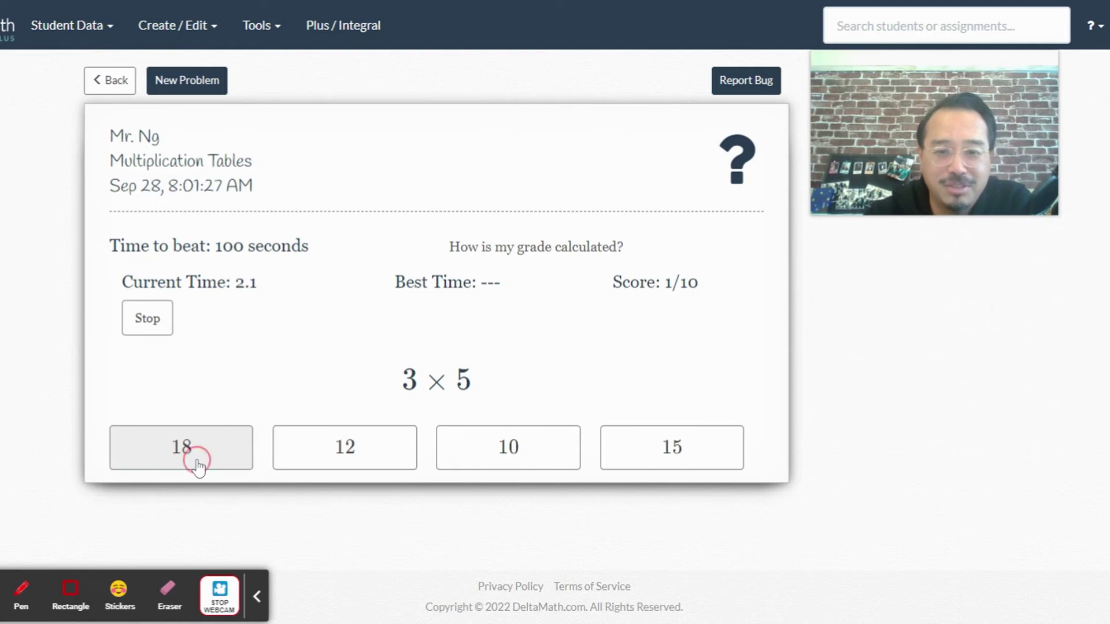
pyautogui.click(647, 460)
pyautogui.click(726, 452)
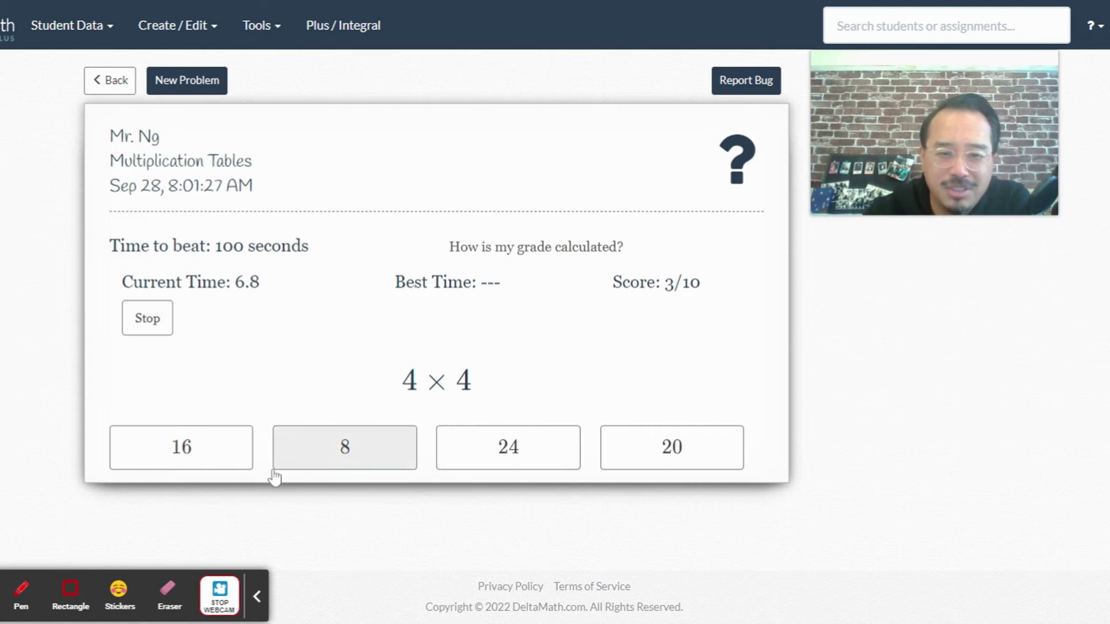
pyautogui.click(225, 469)
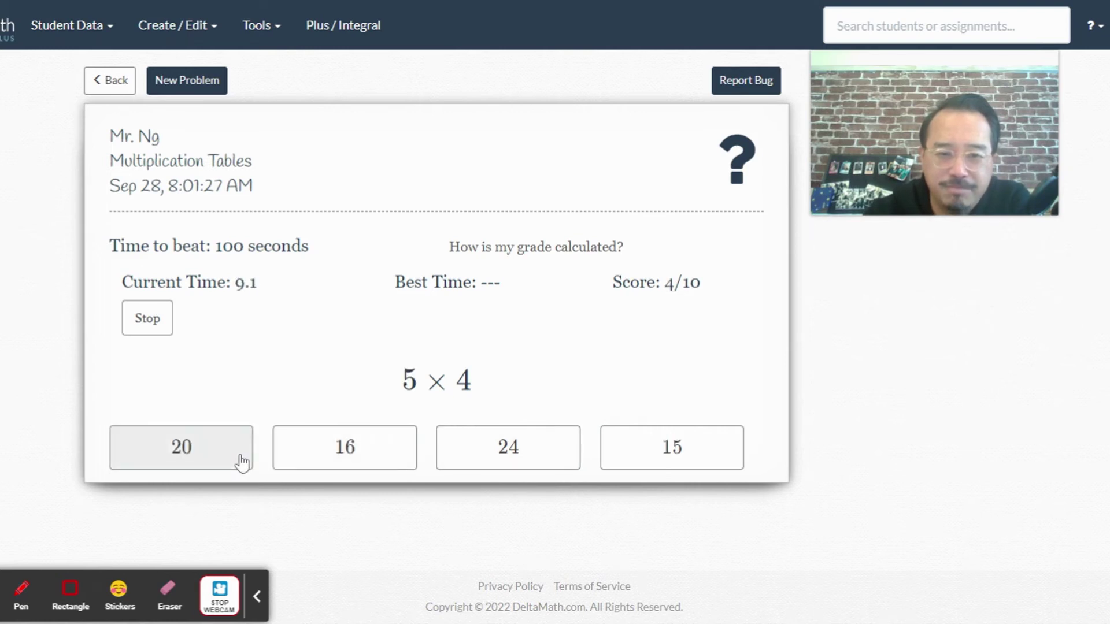
pyautogui.click(243, 451)
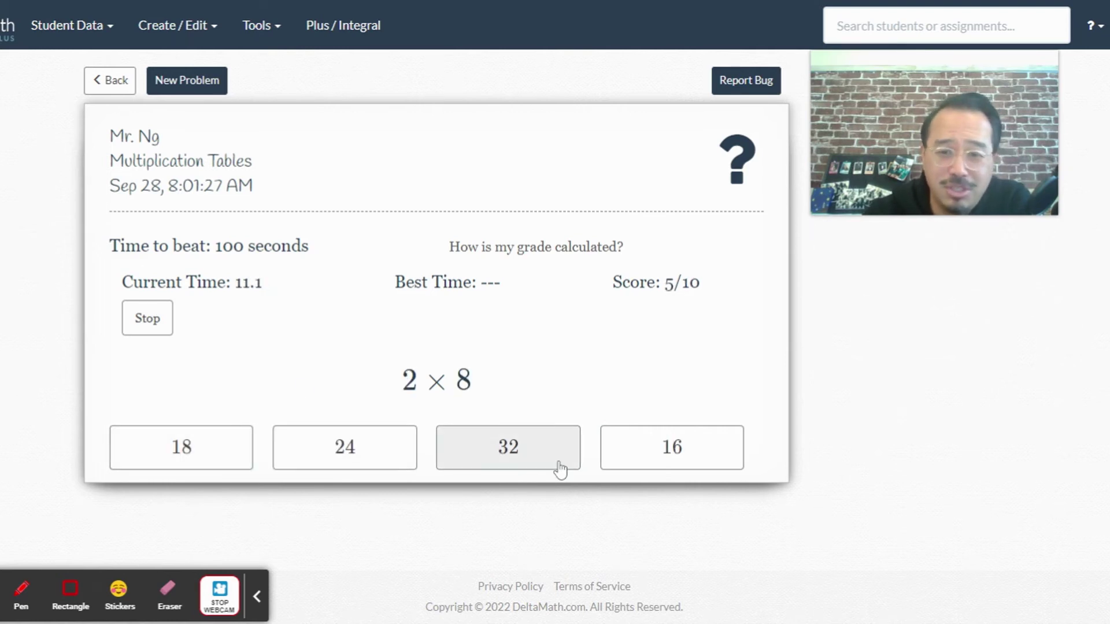
pyautogui.click(672, 448)
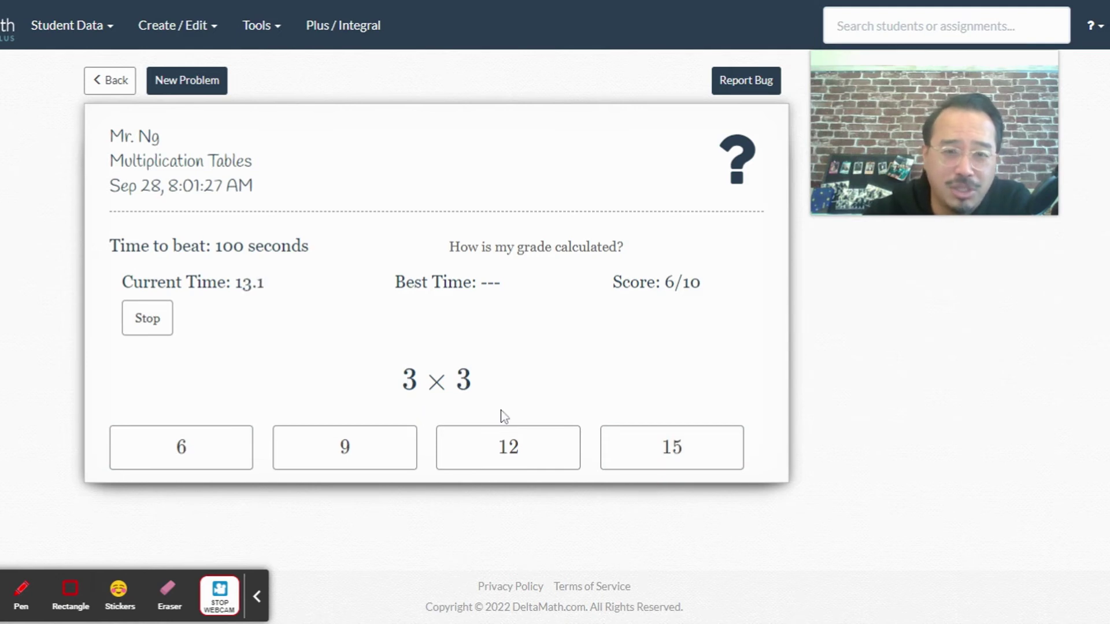
pyautogui.click(345, 448)
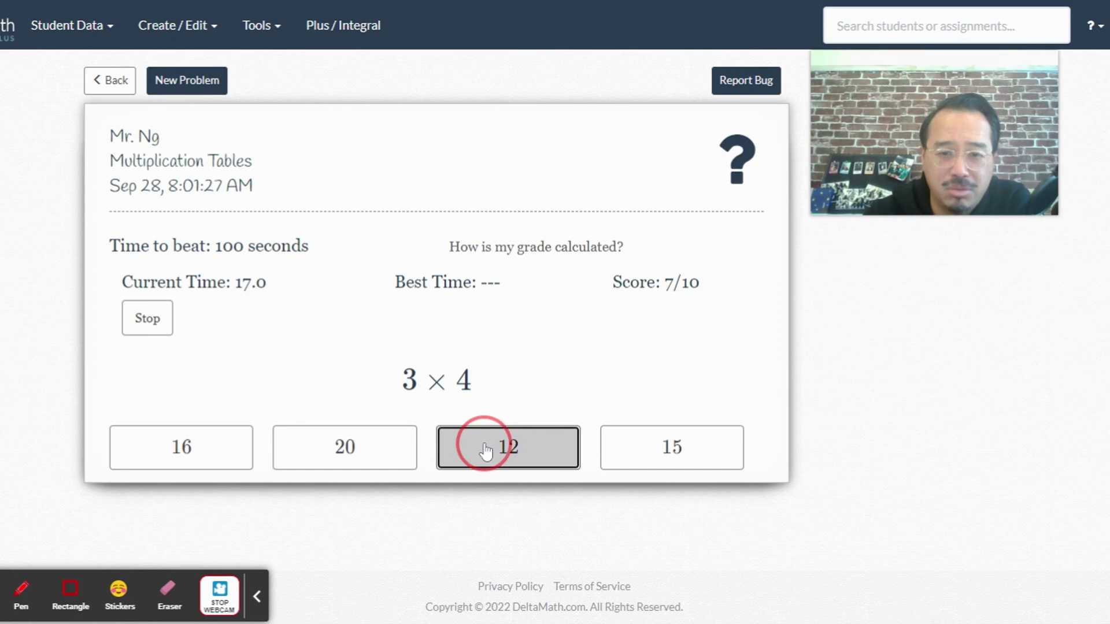
pyautogui.click(486, 448)
pyautogui.click(345, 448)
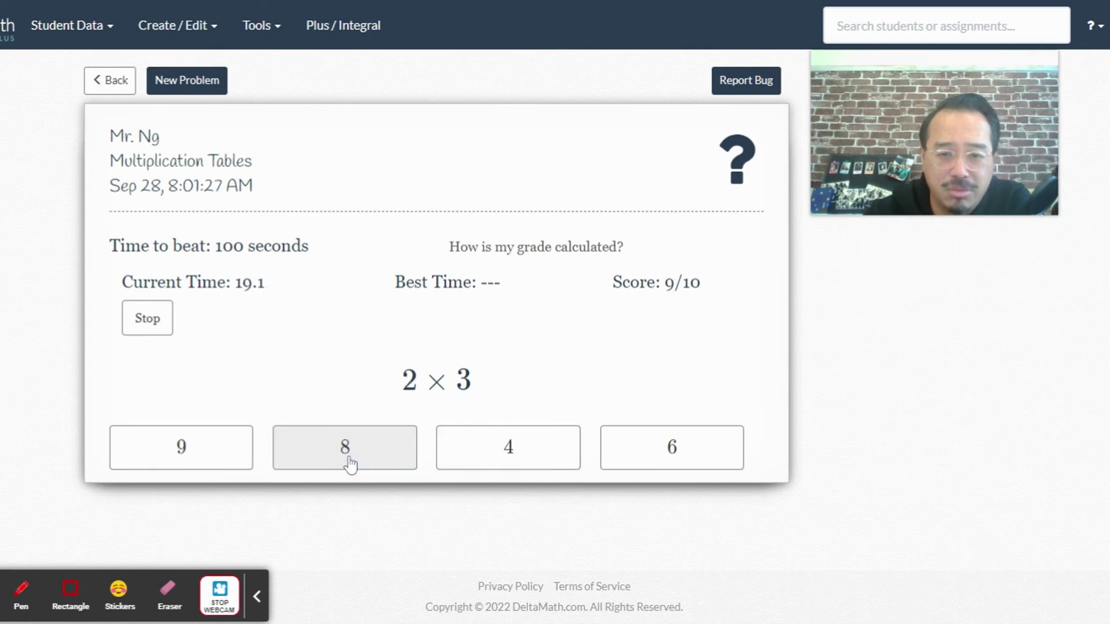
pyautogui.click(672, 448)
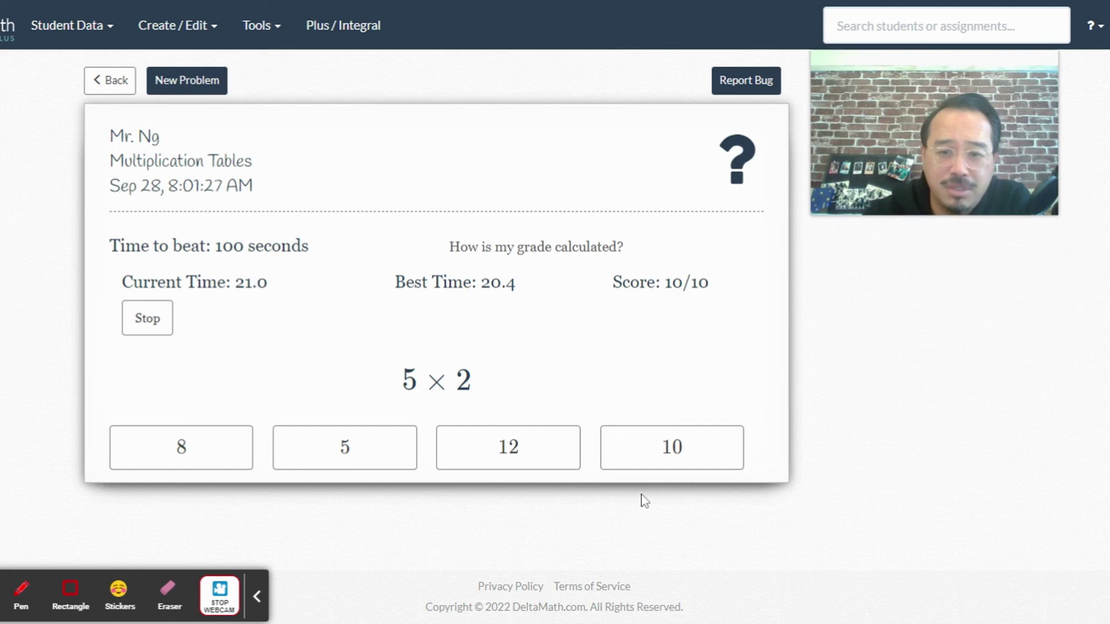
# Step: Answer 5 × 2 and 6 × 7 for a 12/10 score, then stop the timer at 21.4 seconds
pyautogui.click(630, 448)
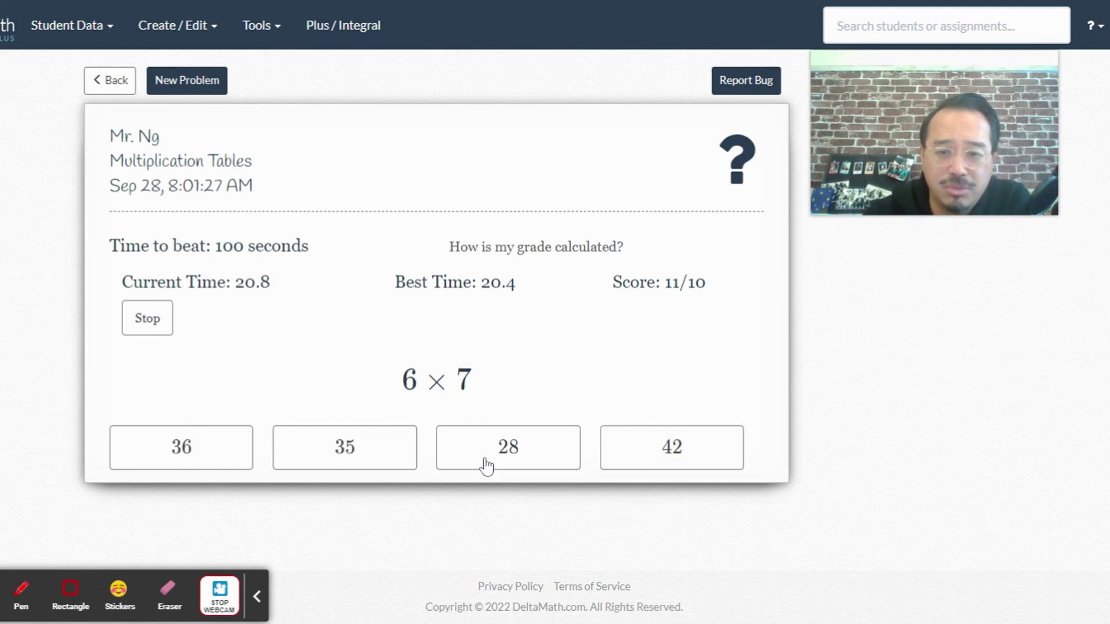
pyautogui.click(671, 447)
pyautogui.click(147, 318)
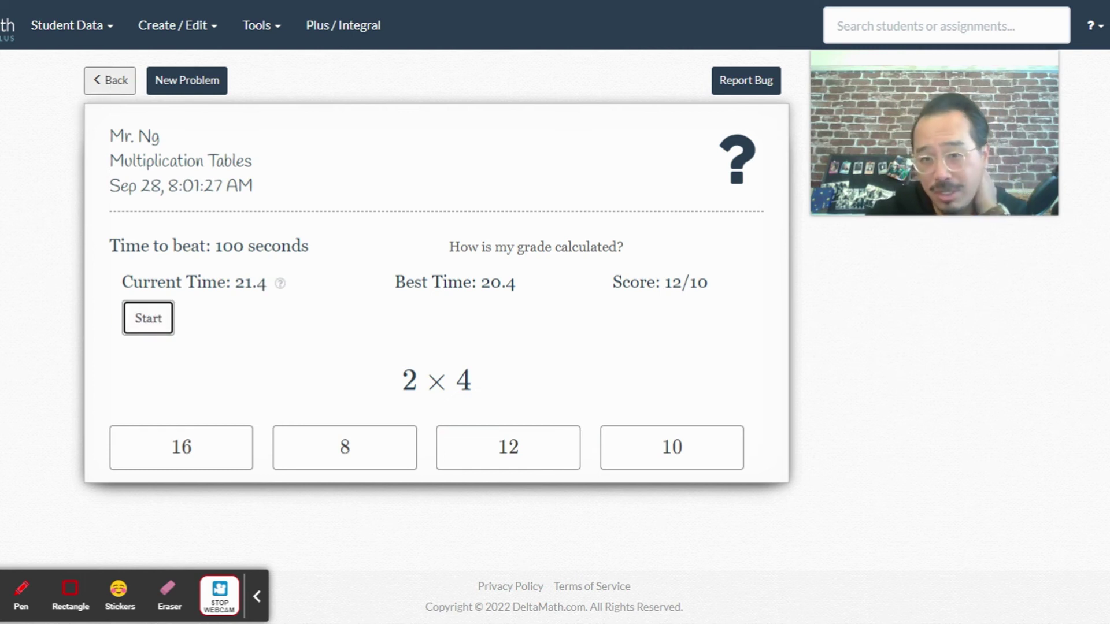
pyautogui.click(109, 80)
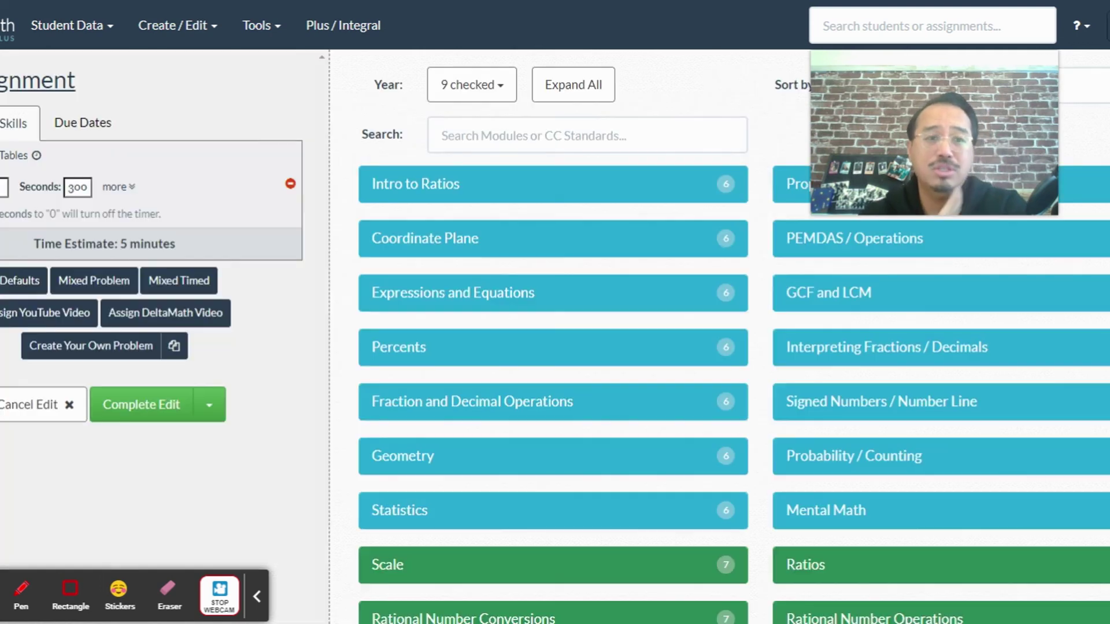